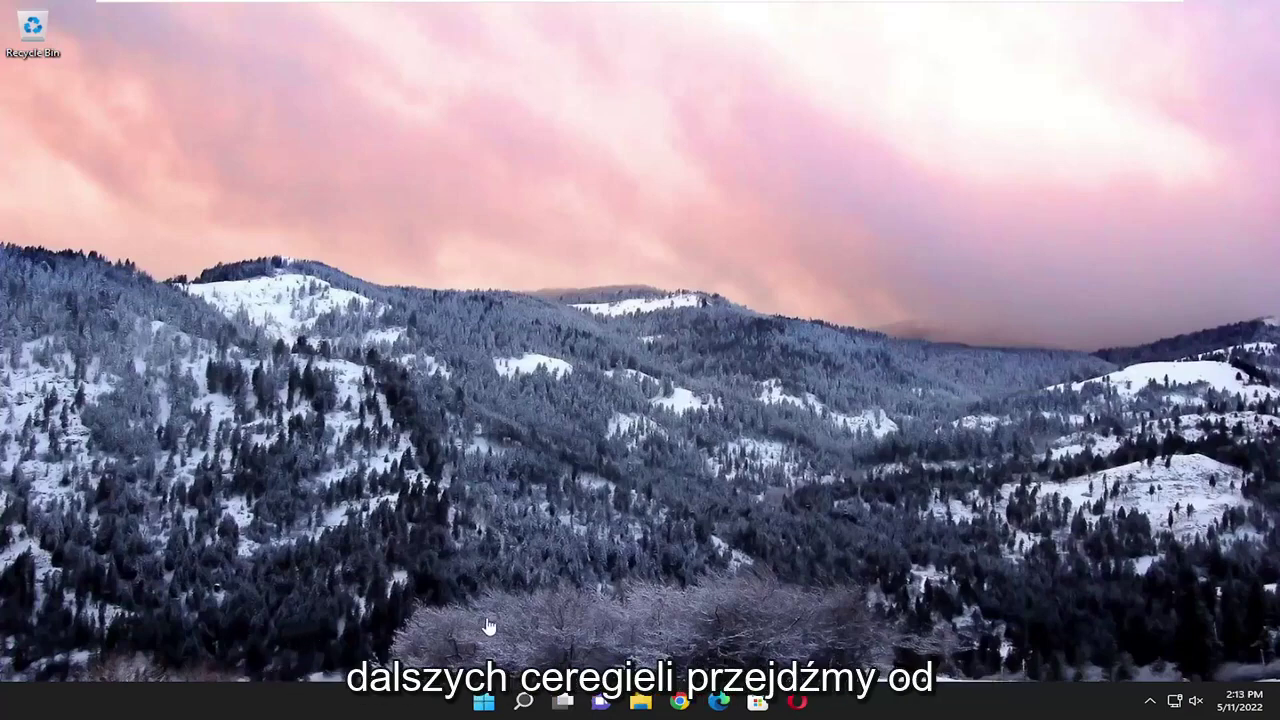
Search 'troubleshoot' and reach the Other troubleshooters list showing Windows Update
left_click(522, 705)
type("troubl")
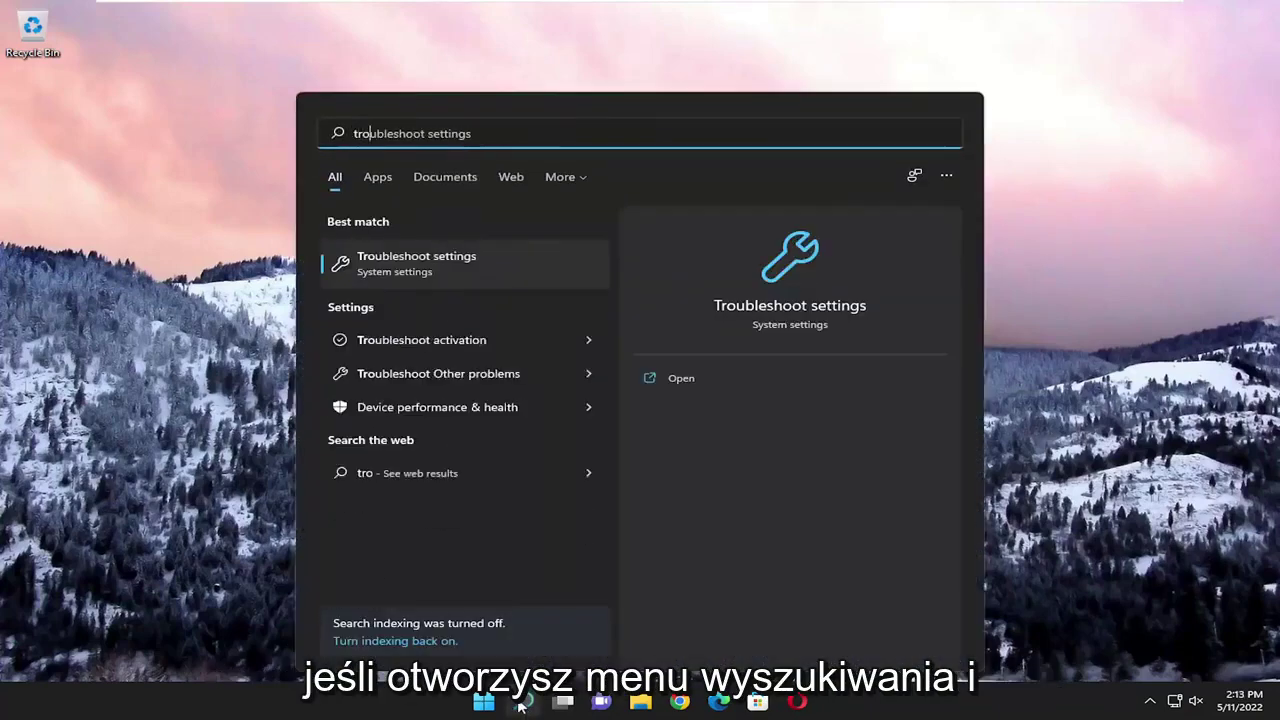
type("eshoot")
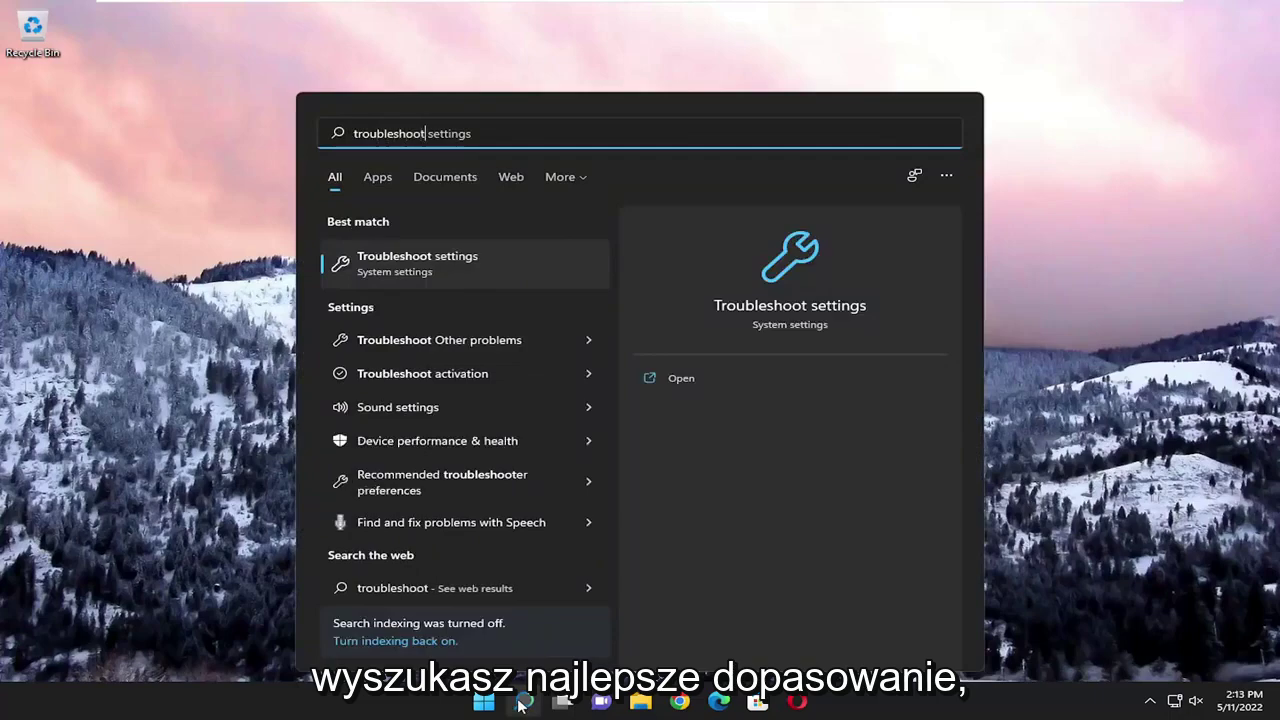
left_click(426, 265)
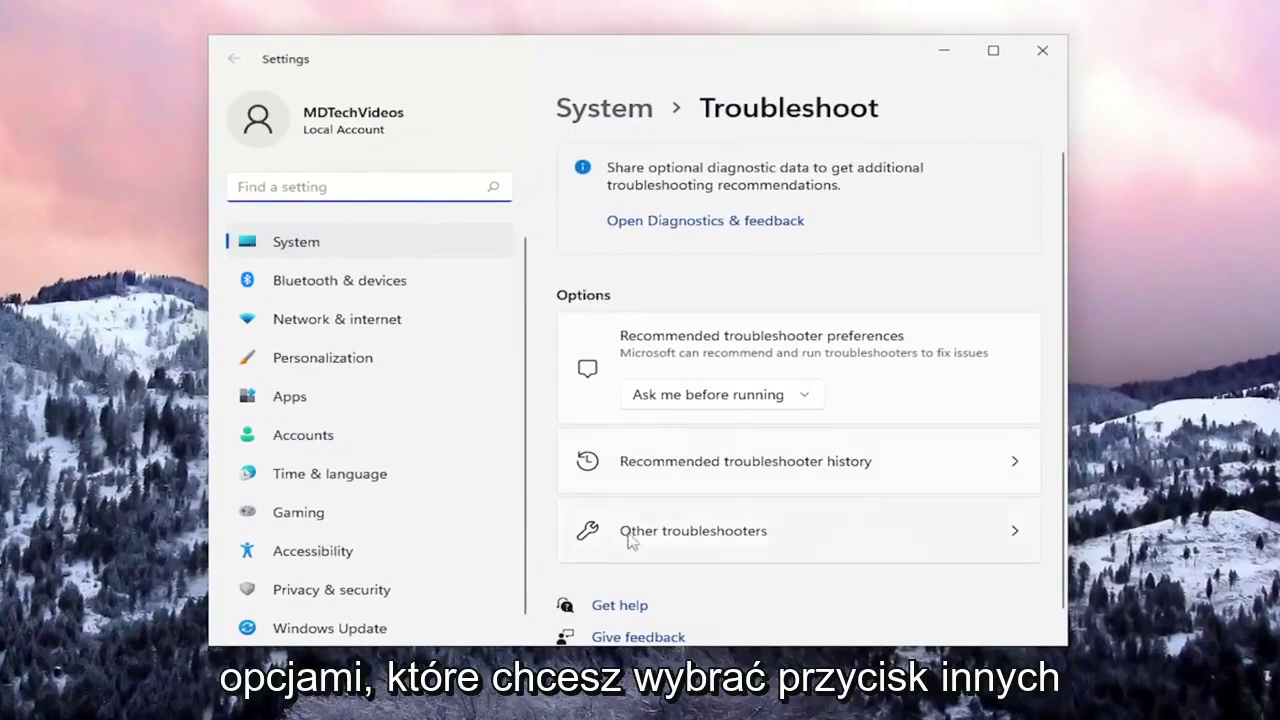
left_click(676, 512)
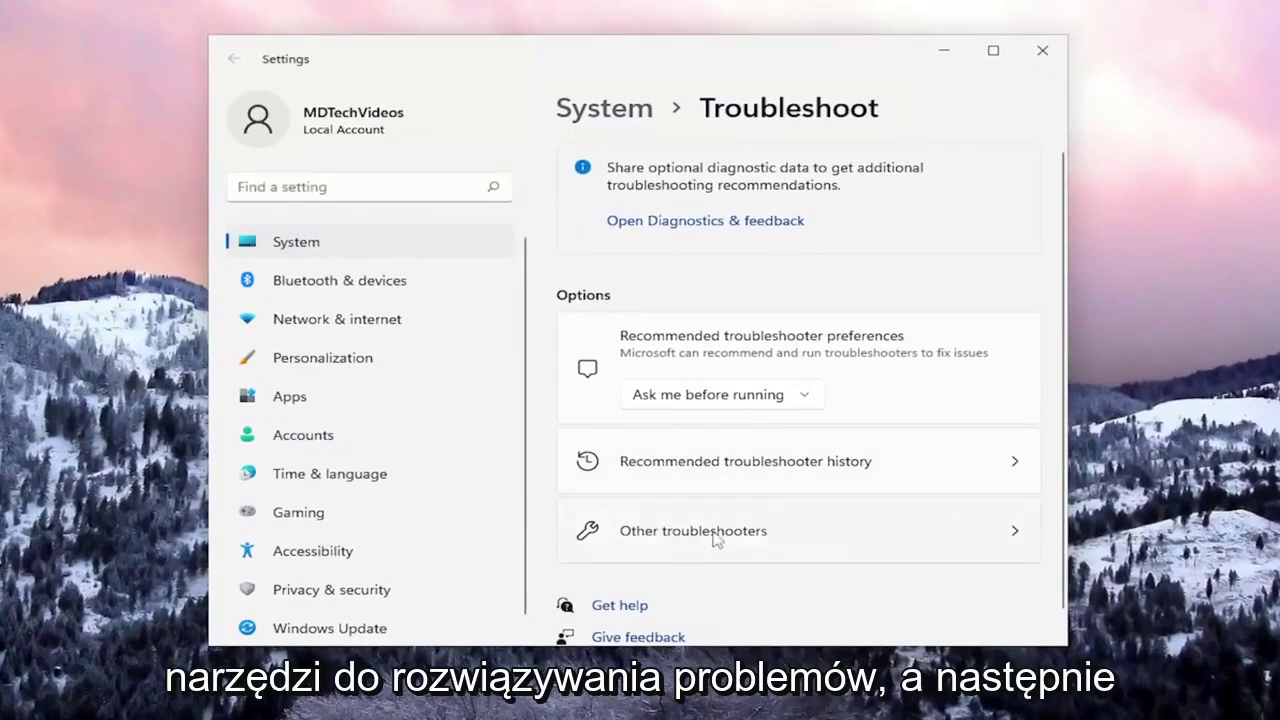
left_click(714, 537)
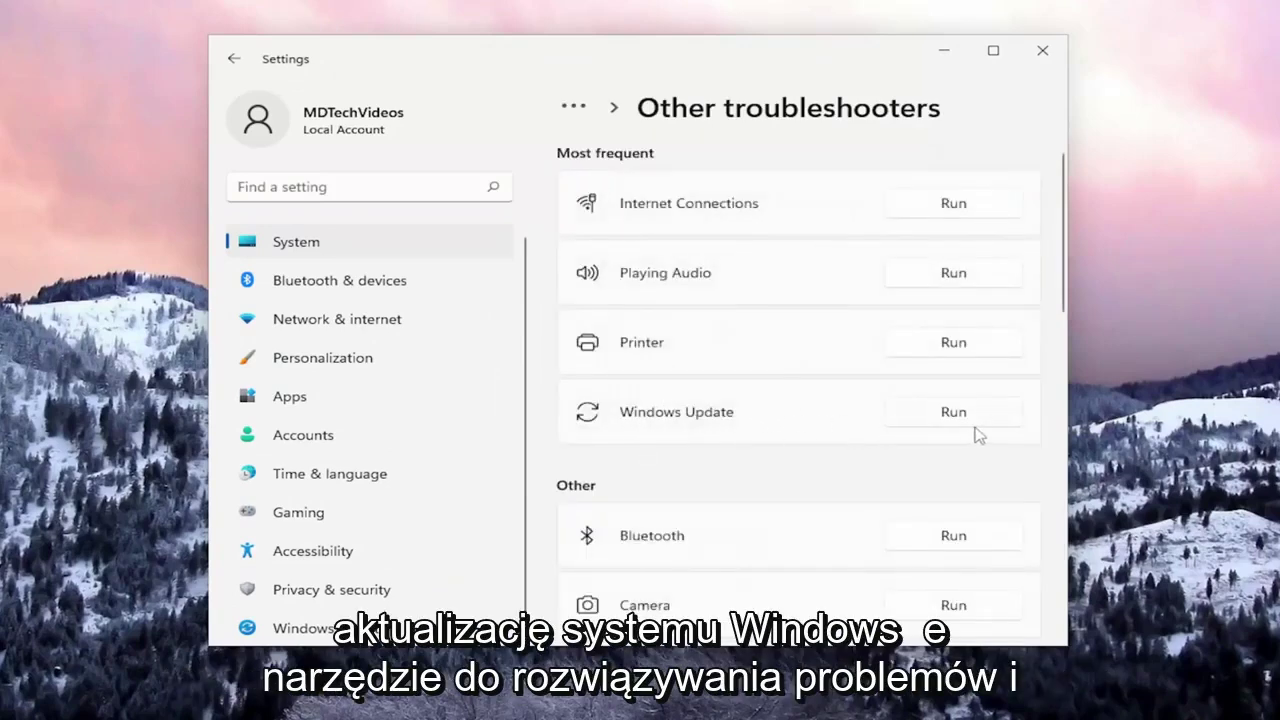
Run the Windows Update troubleshooter, which detects Windows Update issues, and close its results
left_click(946, 414)
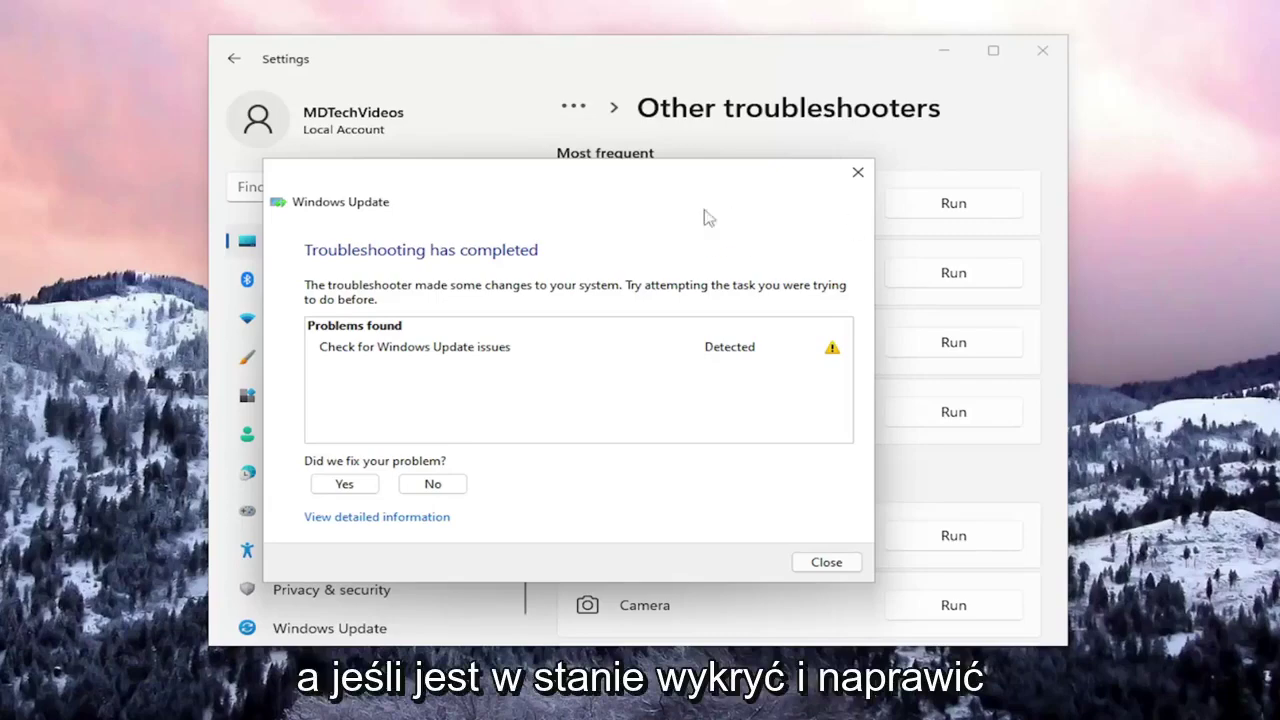
left_click(827, 562)
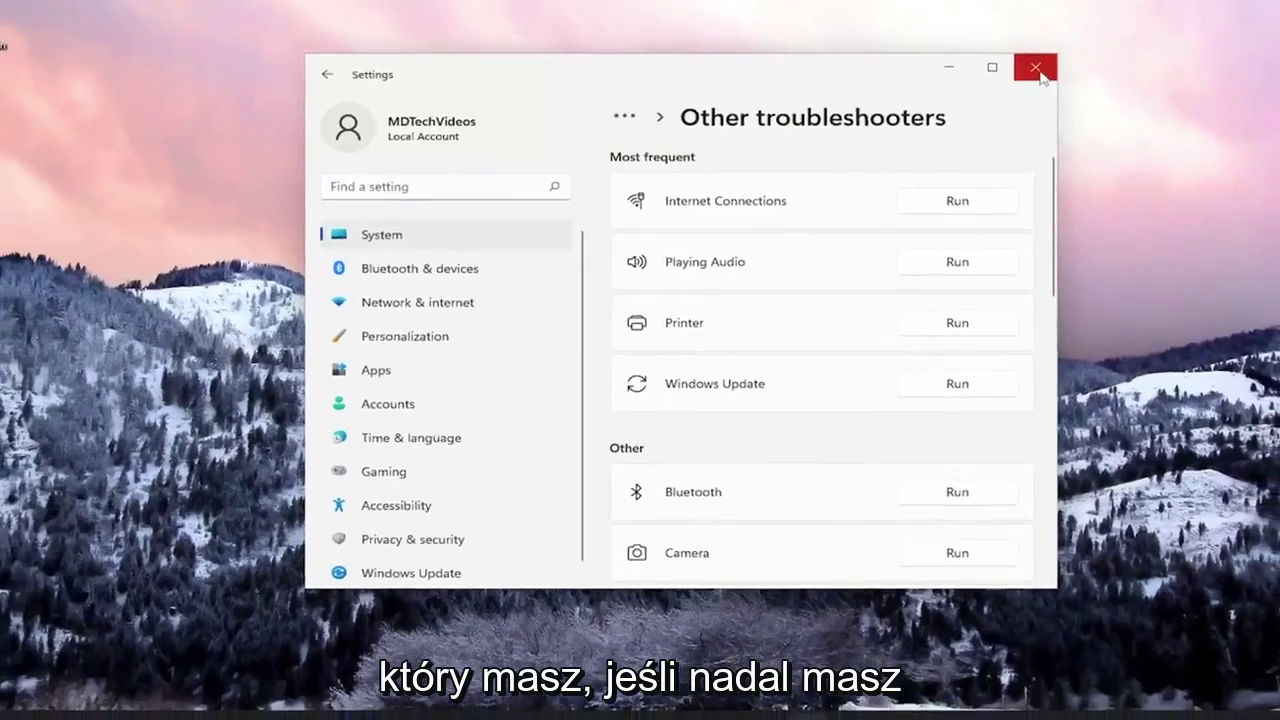
Close Settings and launch Command Prompt as administrator from a 'cmd' search
left_click(1042, 50)
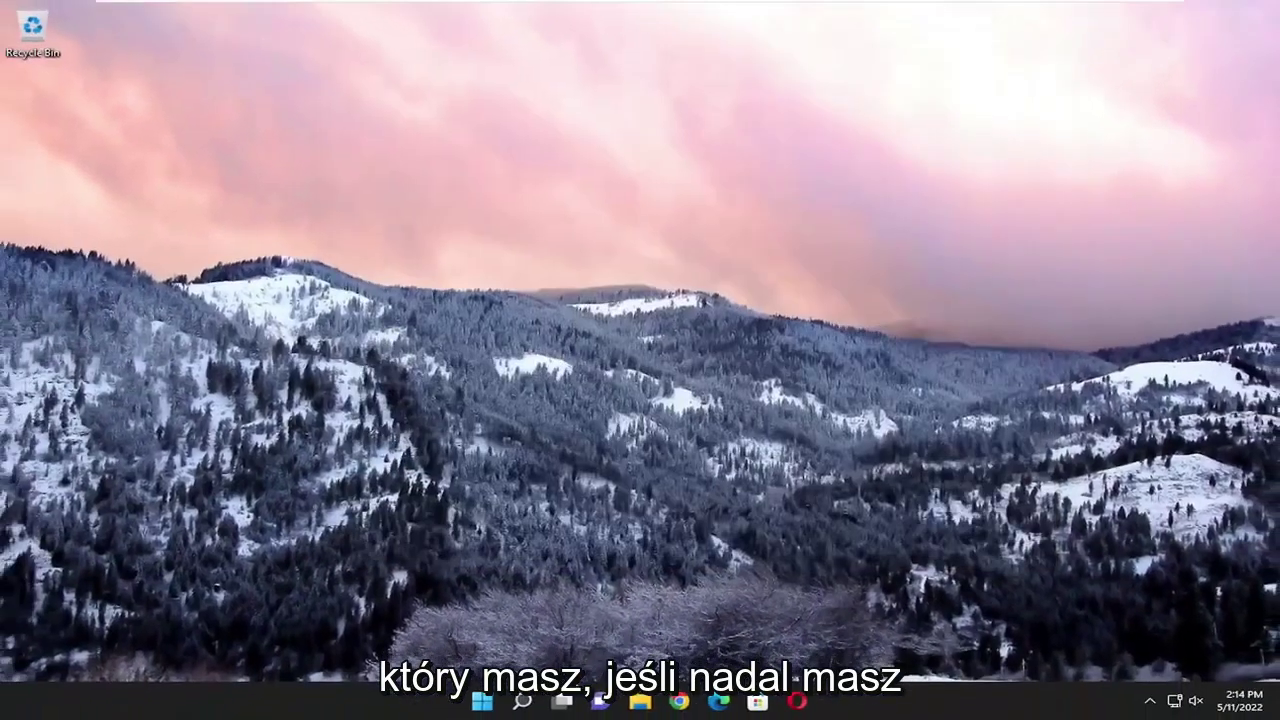
left_click(522, 701)
type("cmd")
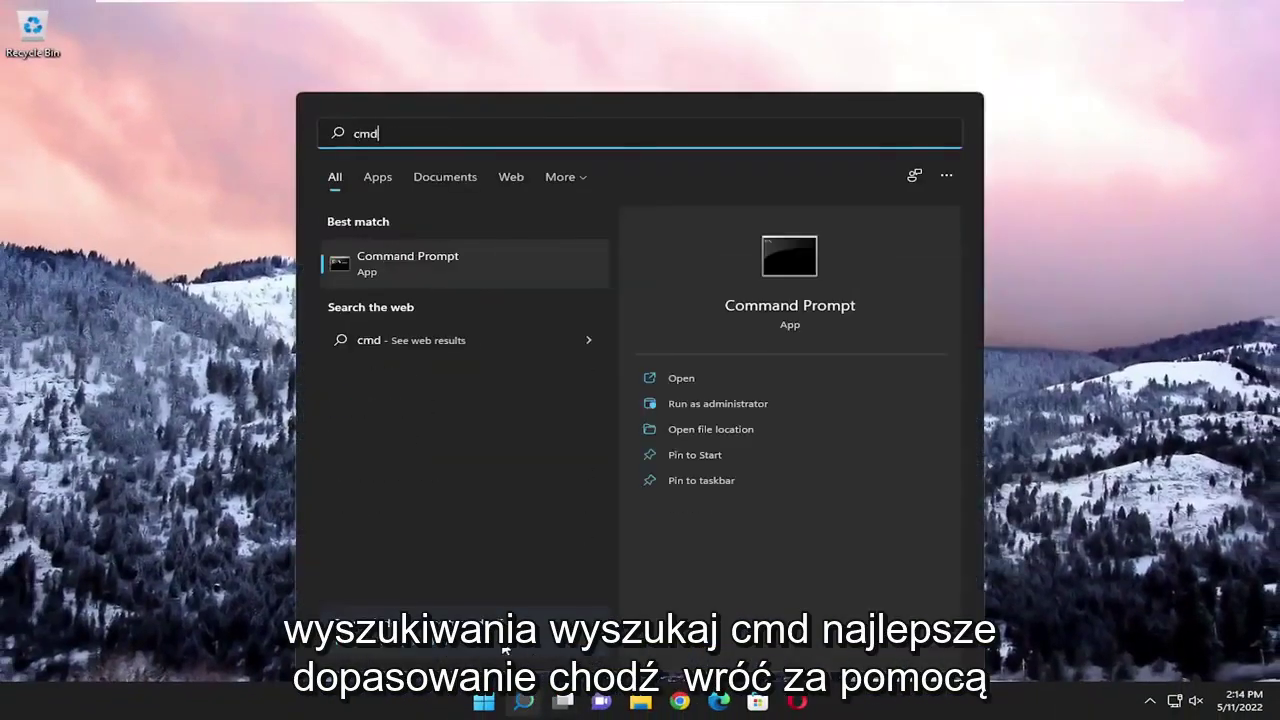
right_click(395, 268)
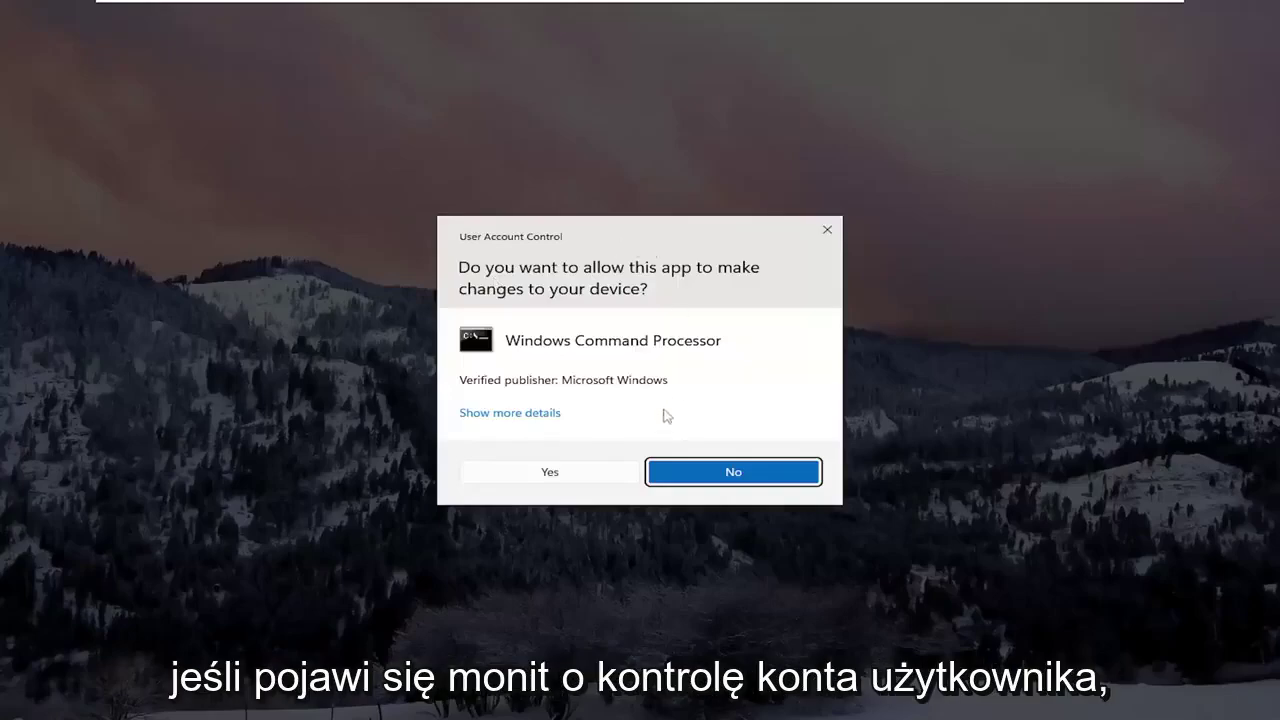
left_click(566, 469)
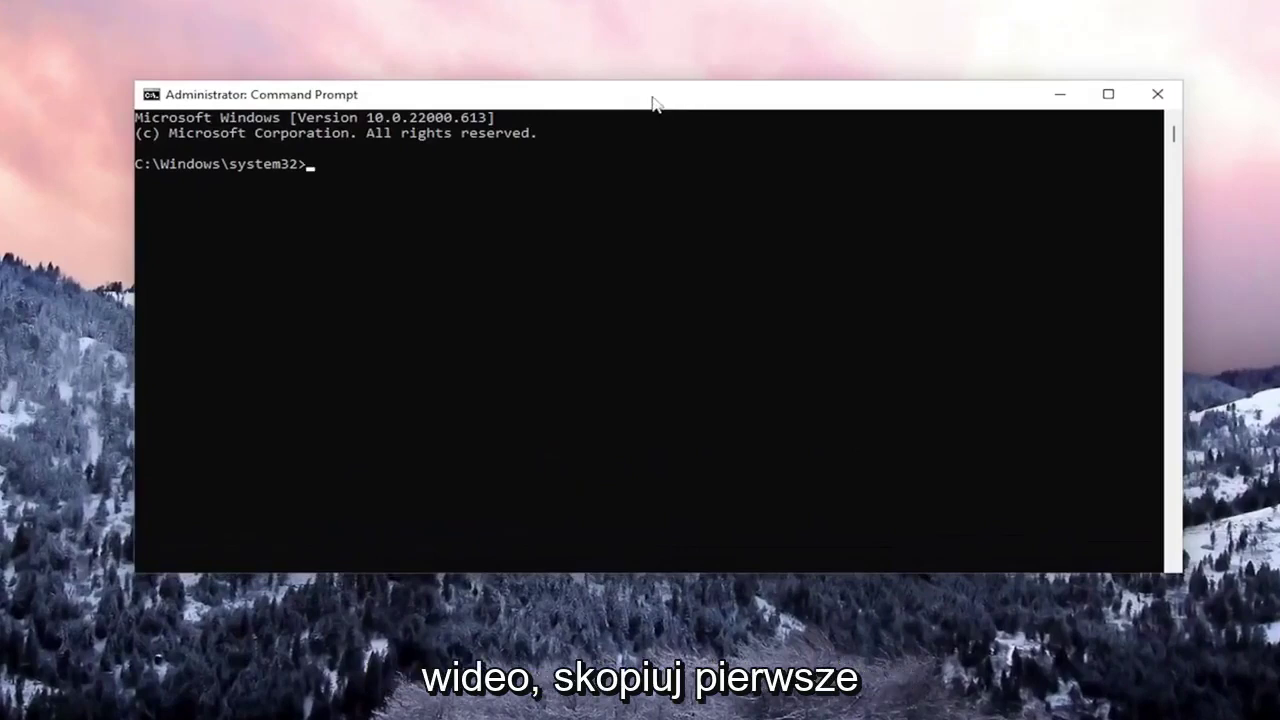
Paste and run sfc /scannow through the console's Edit menu, finishing with no integrity violations
right_click(576, 97)
mouse_move(655, 239)
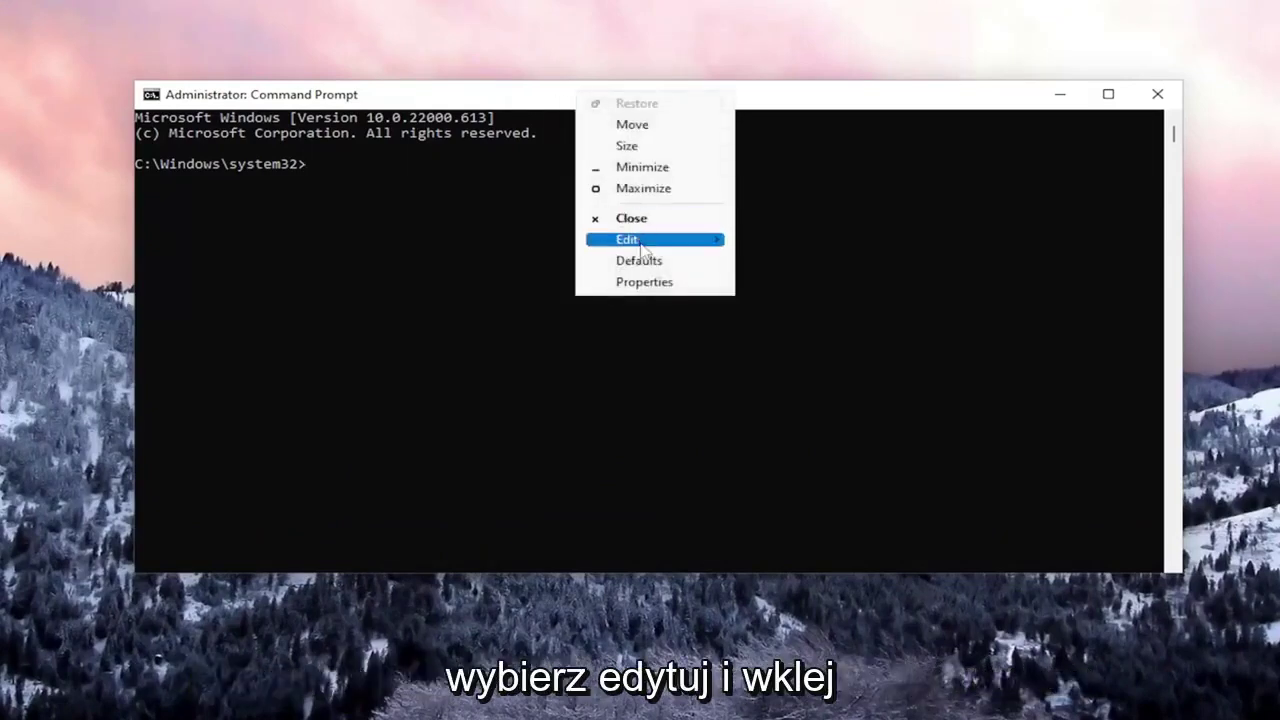
left_click(815, 280)
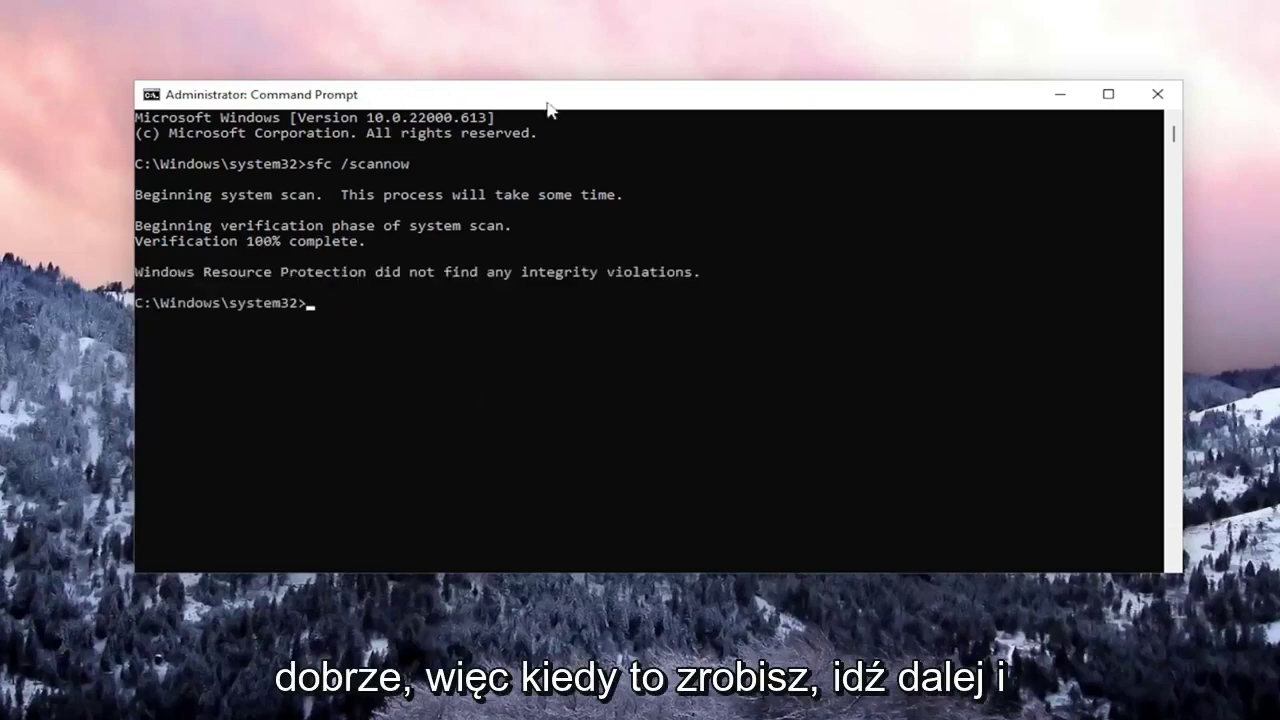
Run Dism /Online /Cleanup-Image /RestoreHealth until the restore operation succeeds
type("Dism /Online /Cleanup-Image /RestoreHealth")
key("Return")
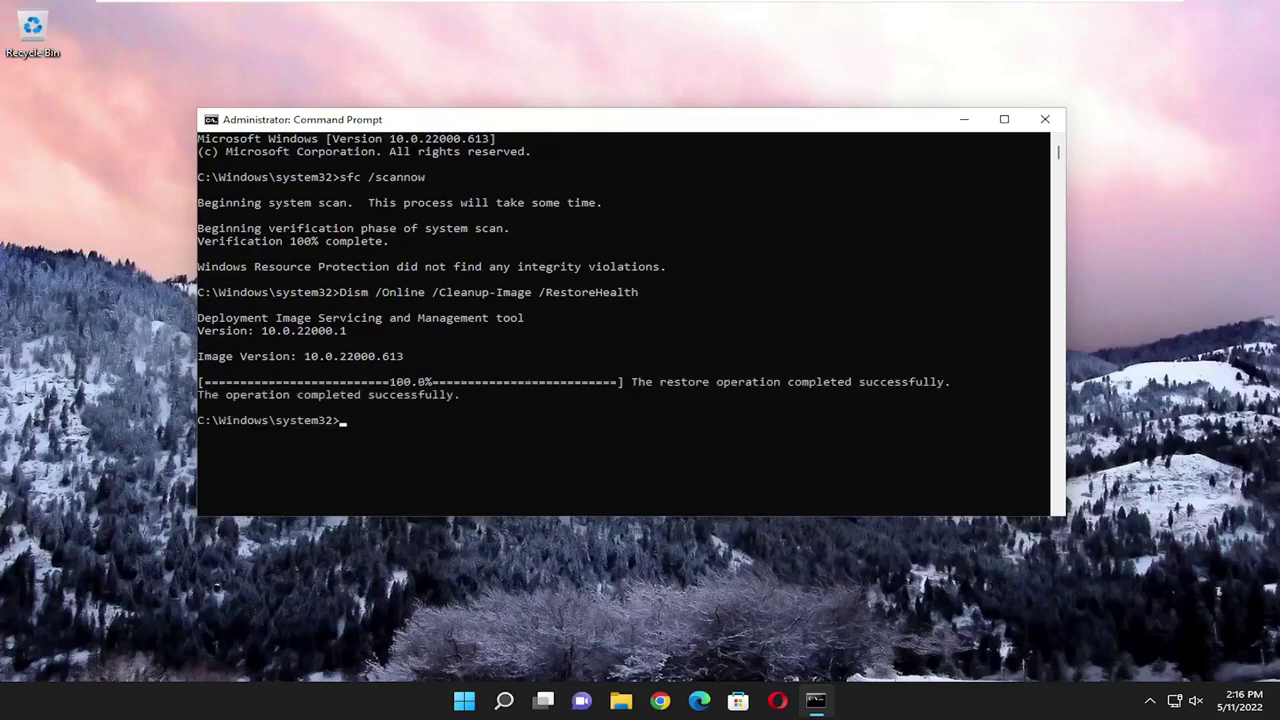
Close Command Prompt and bring up the Start quick link menu with its shut-down options
left_click(1045, 119)
right_click(490, 702)
mouse_move(468, 637)
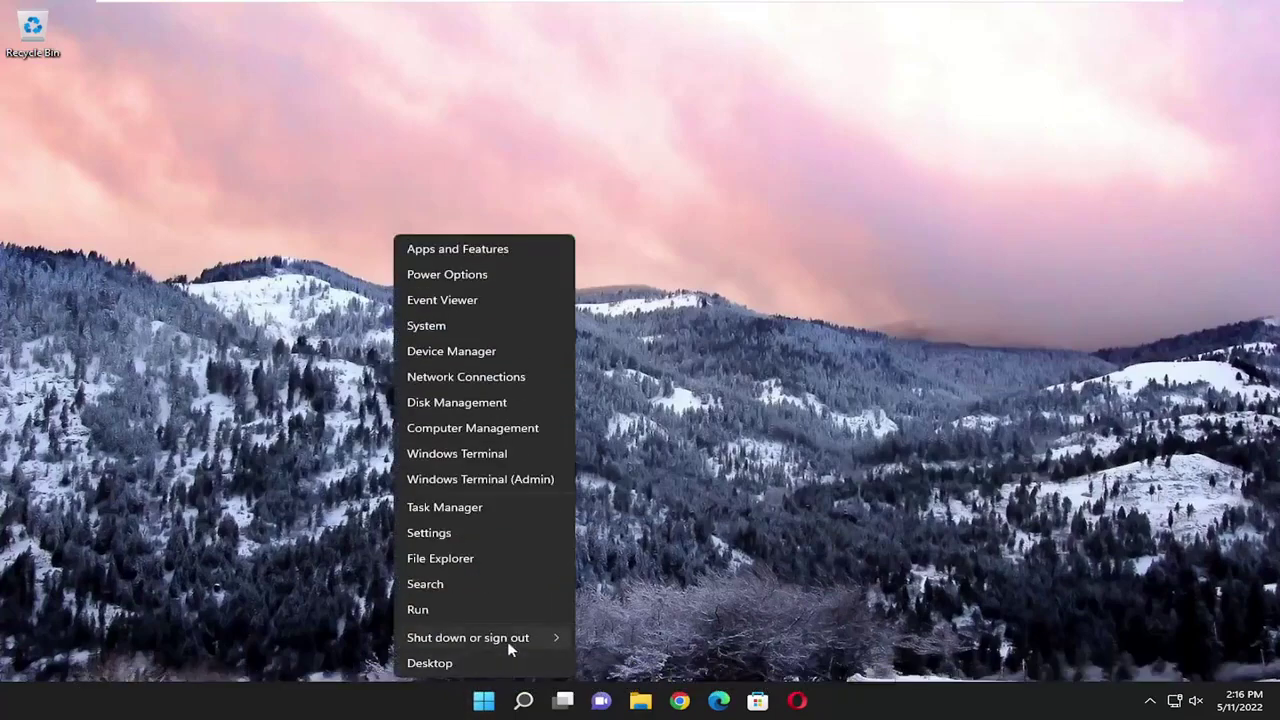